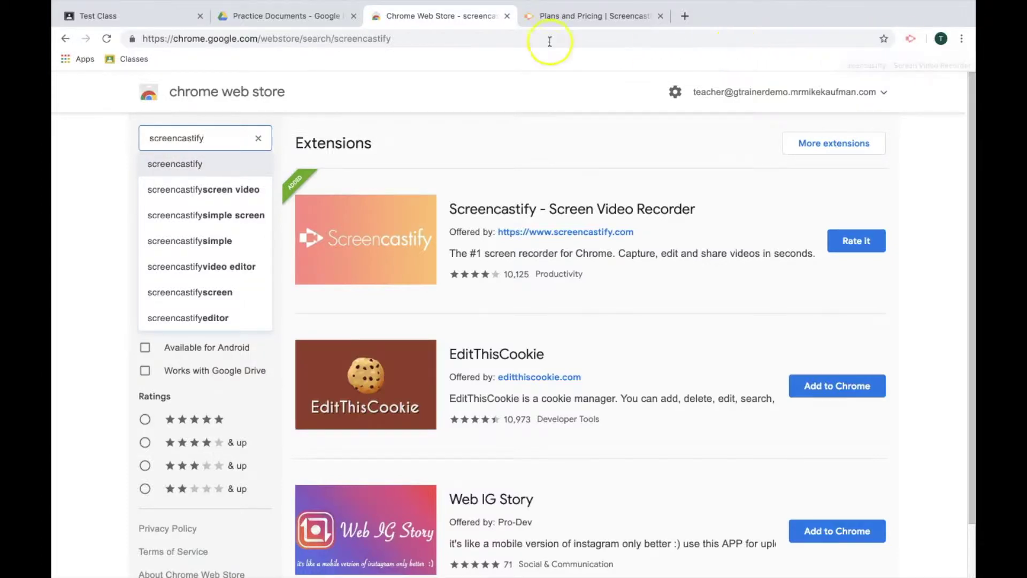
Switch back from the Chrome Web Store to the Test Class stream in Google Classroom
left_click(166, 14)
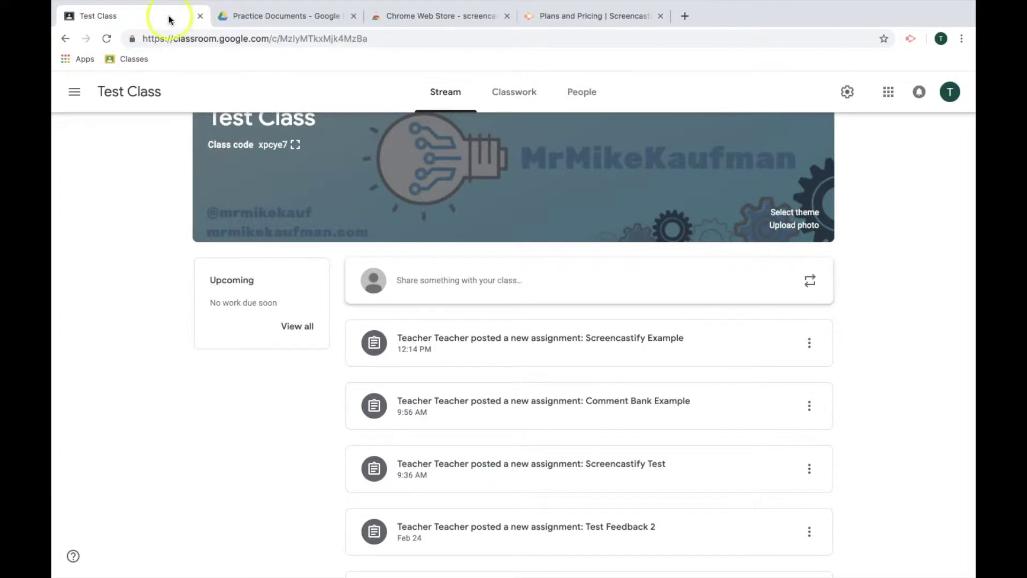
Open the Screencastify Example essay for grading and show Screencastify's Desktop, microphone and webcam recorder options
left_click(473, 345)
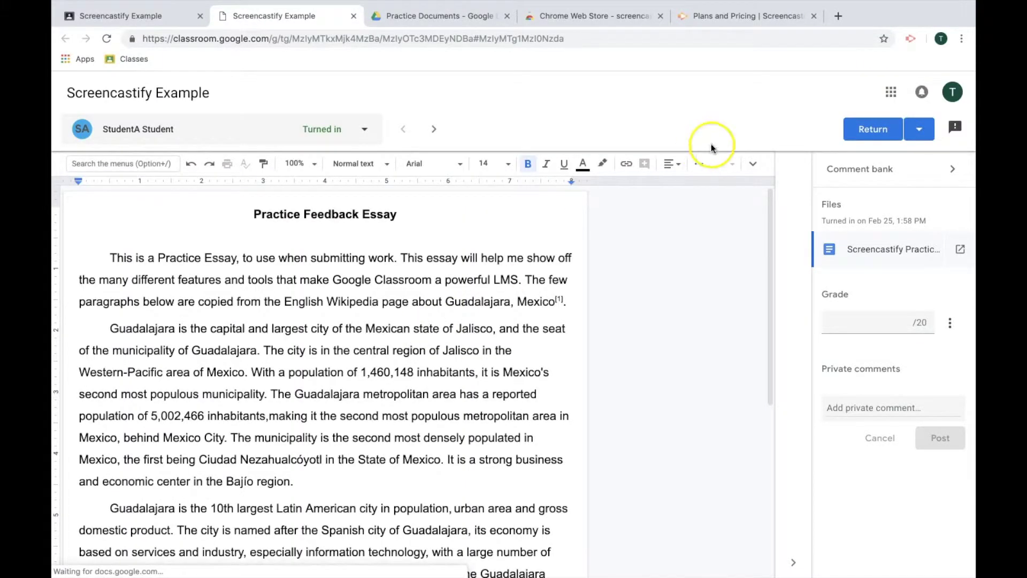
left_click(912, 40)
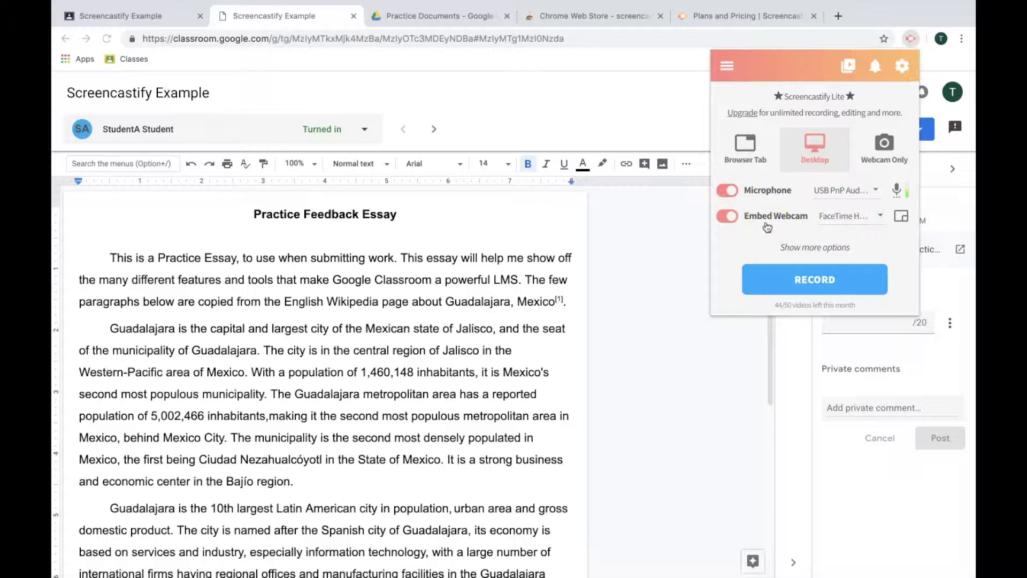
Start a Desktop recording with microphone and embedded webcam on, sharing the entire screen
left_click(727, 216)
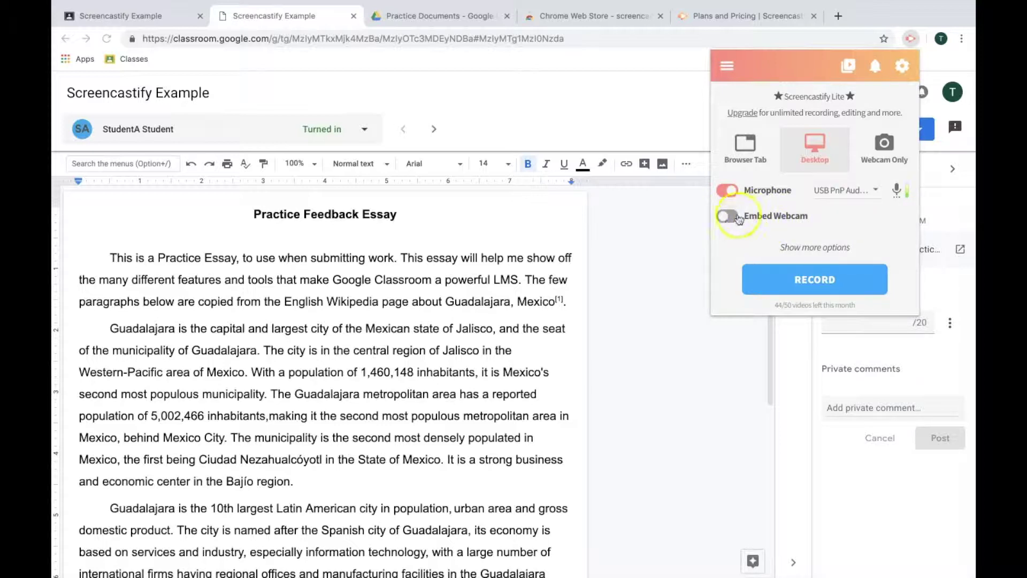
left_click(730, 216)
left_click(840, 279)
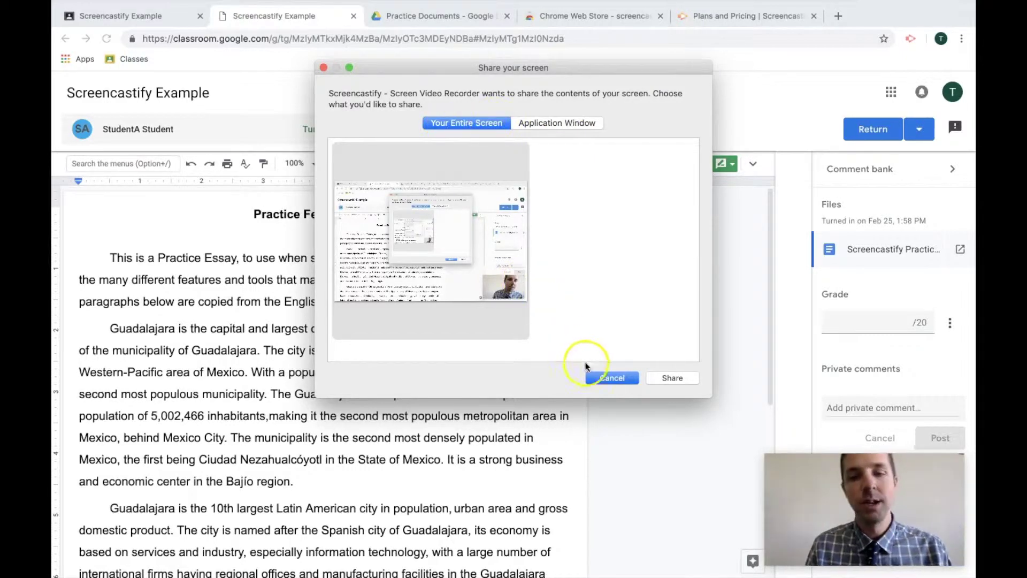
left_click(672, 378)
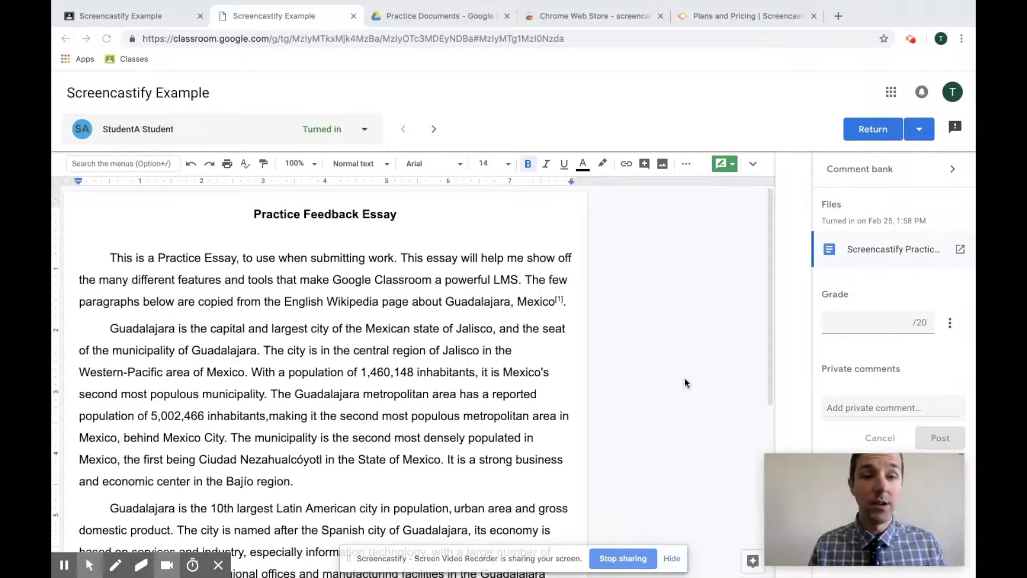
Attach the score-10 comment-bank comment to the second paragraph's Guadalajara capital sentence
left_click(112, 328)
left_click_drag(111, 329, 255, 349)
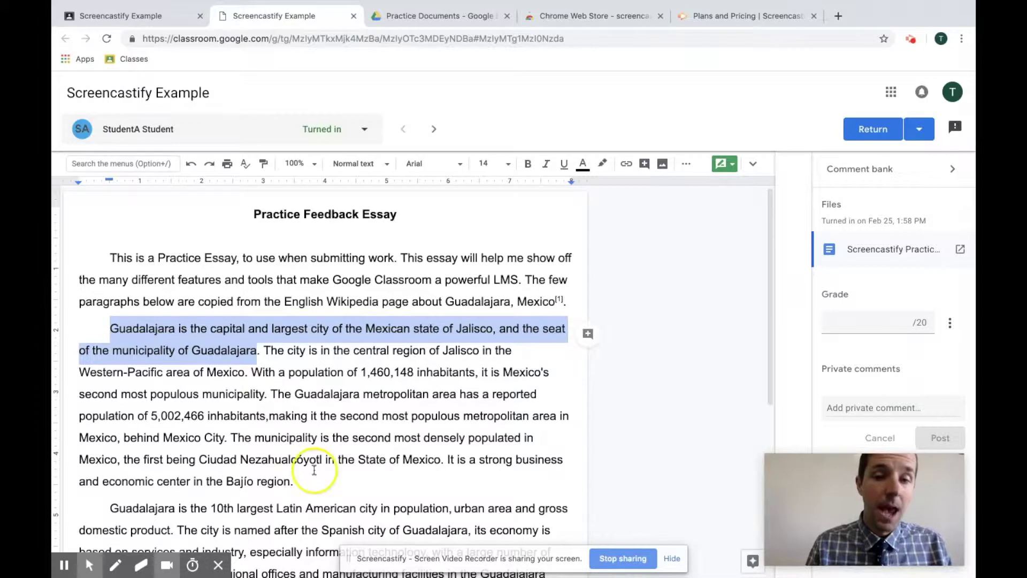
left_click(586, 335)
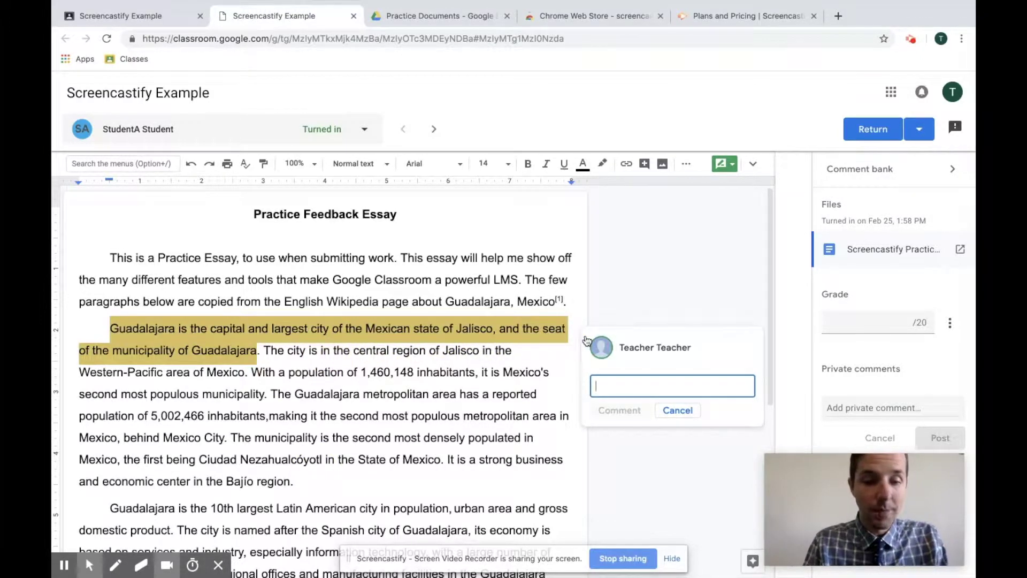
type("#")
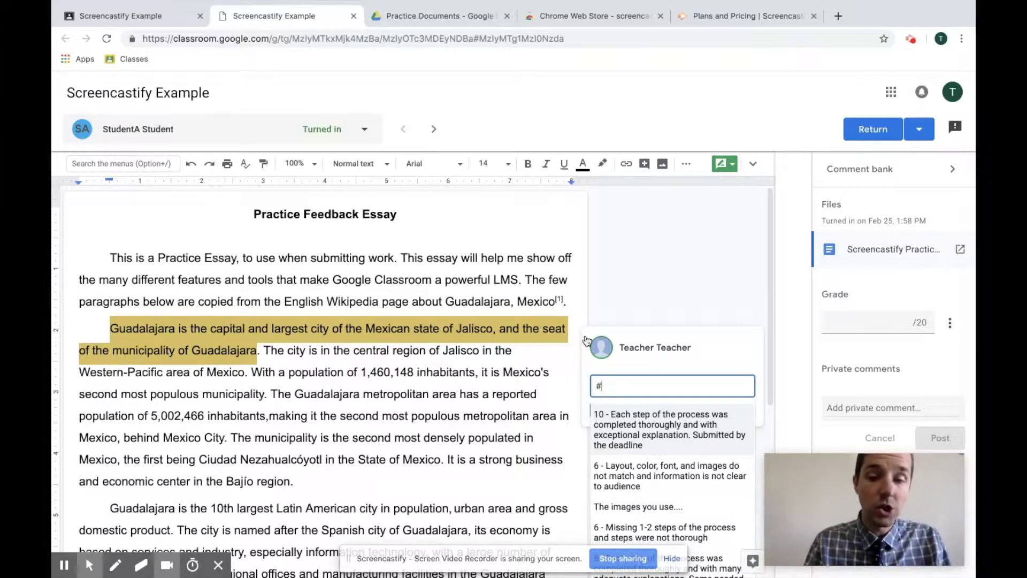
key("Return")
left_click(624, 451)
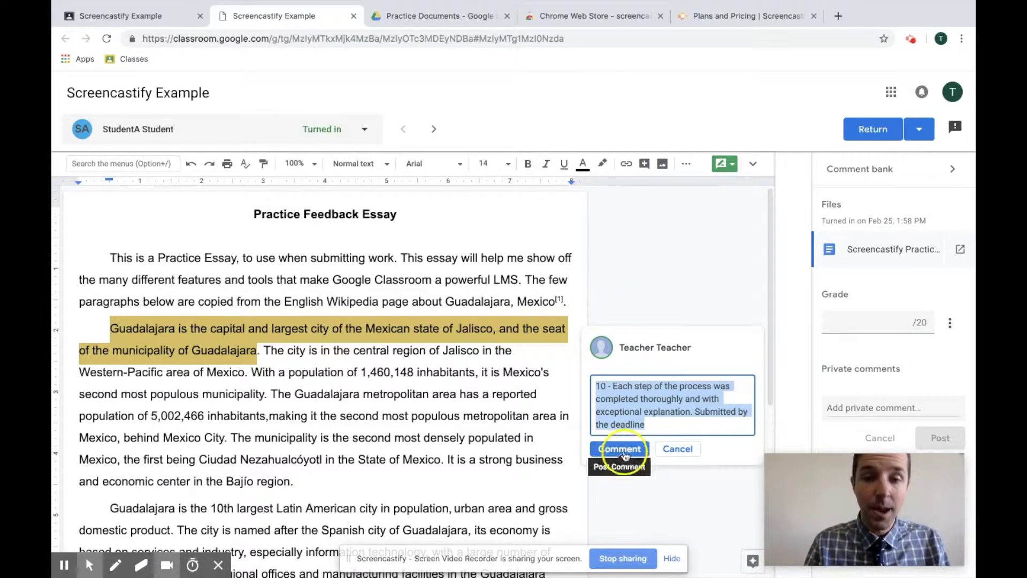
Attach comment-bank comment #6 to the third paragraph's GDP sentence, then stop recording
scroll(471, 424, "down", 3)
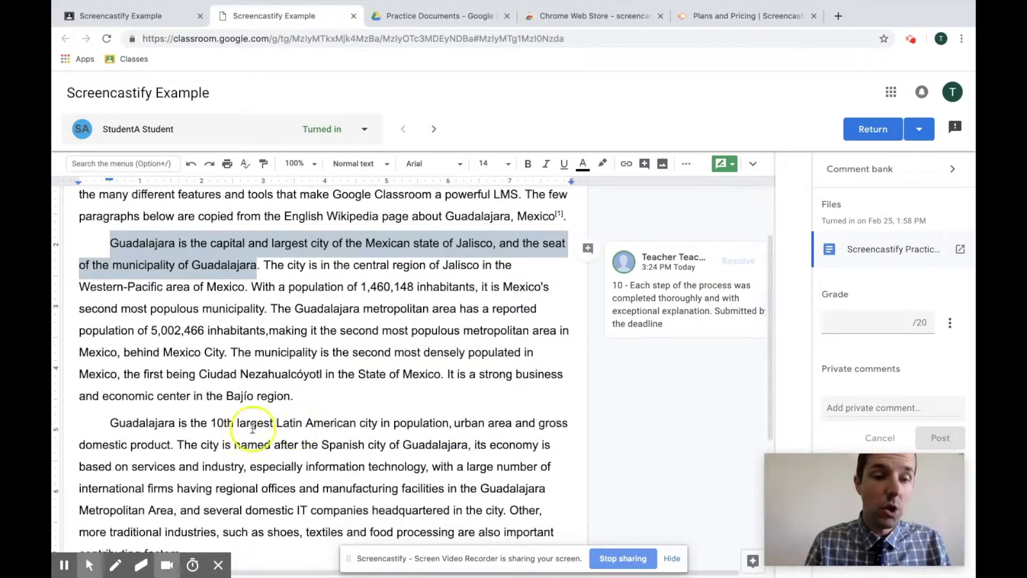
left_click(111, 422)
double_click(131, 421)
left_click(178, 444, "shift")
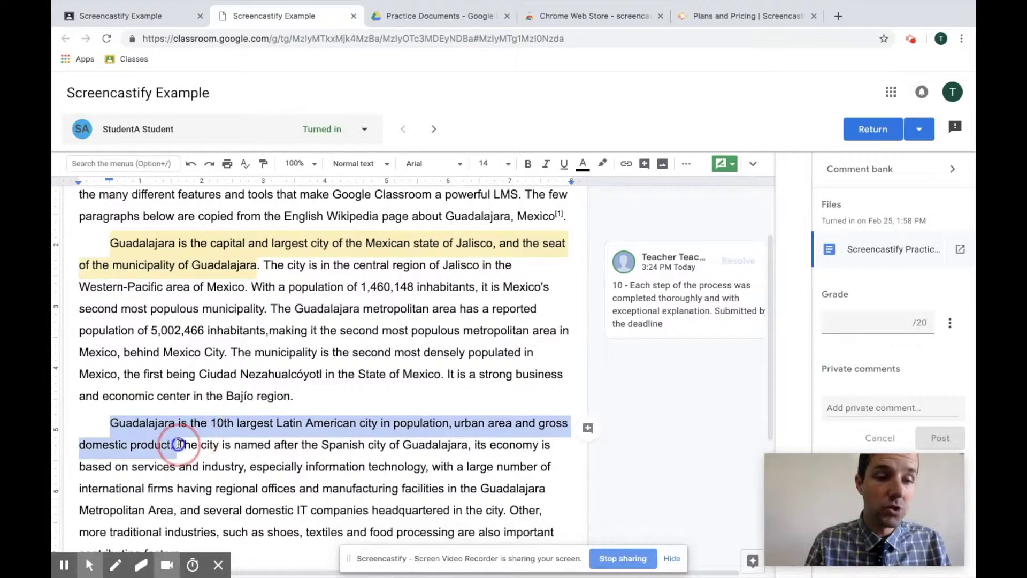
left_click(587, 428)
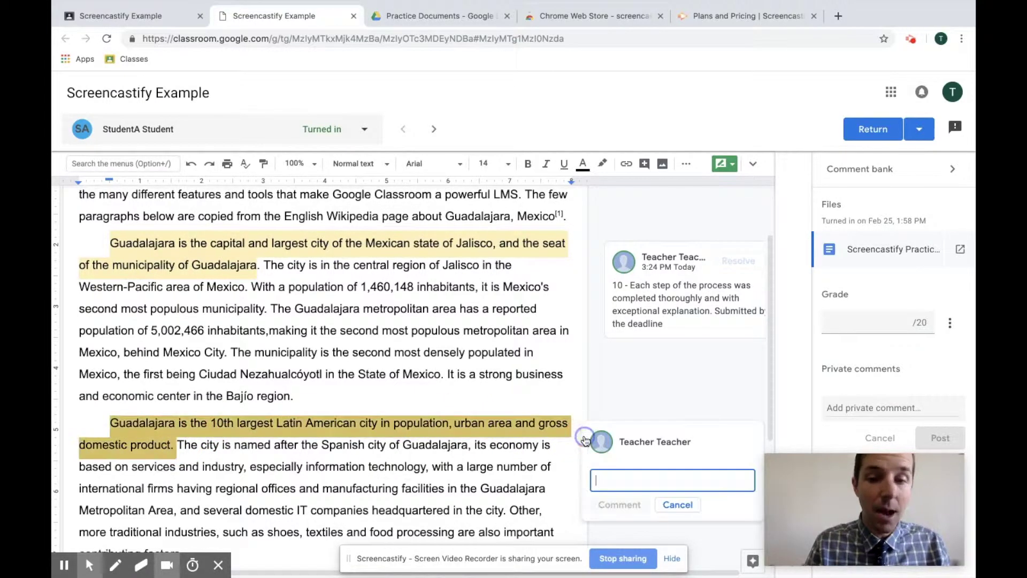
type("#6")
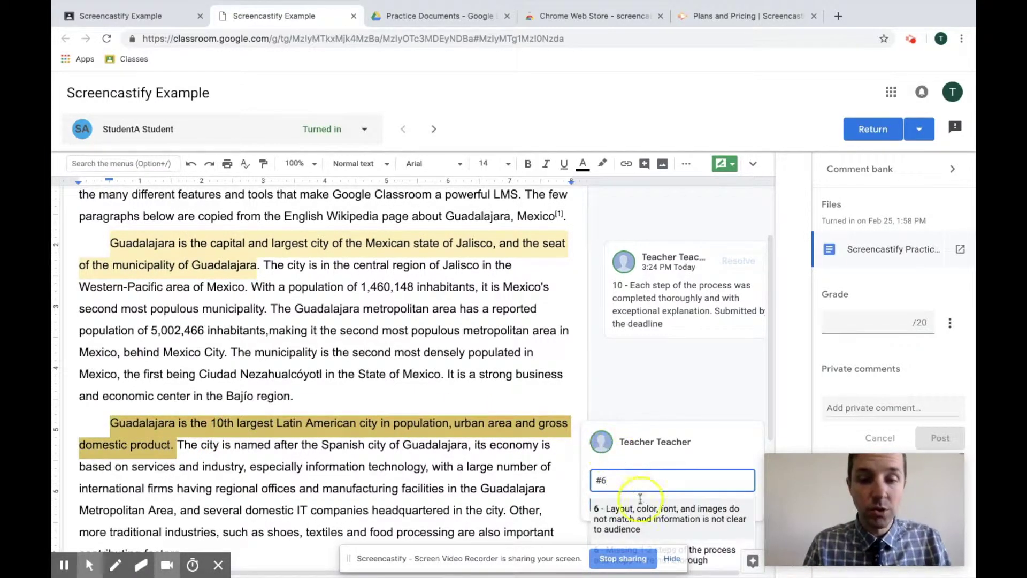
left_click(645, 524)
left_click(646, 528)
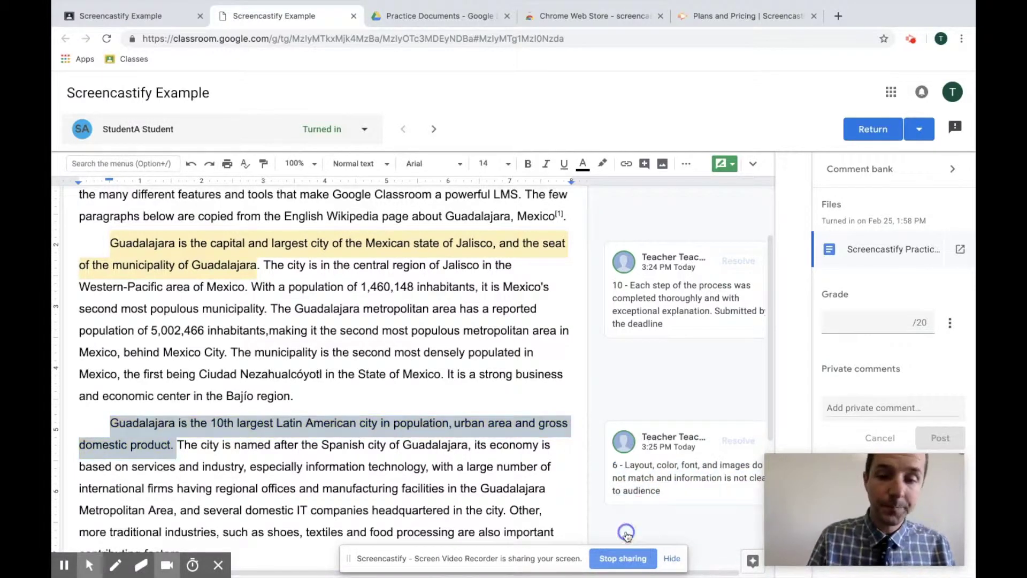
left_click(617, 559)
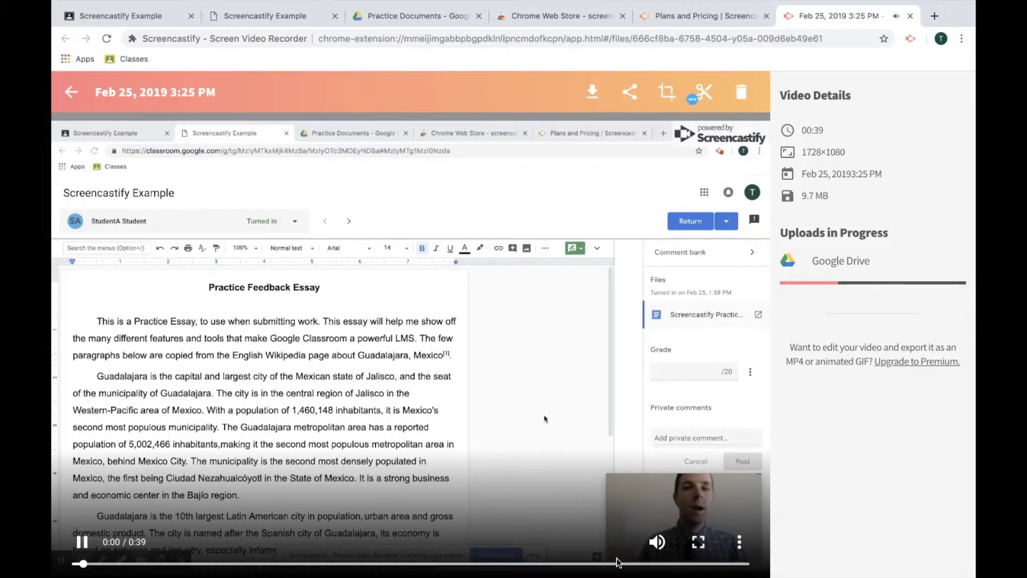
Post the new recording's Drive link as a private comment on the essay, then open the next student's submission
left_click(557, 373)
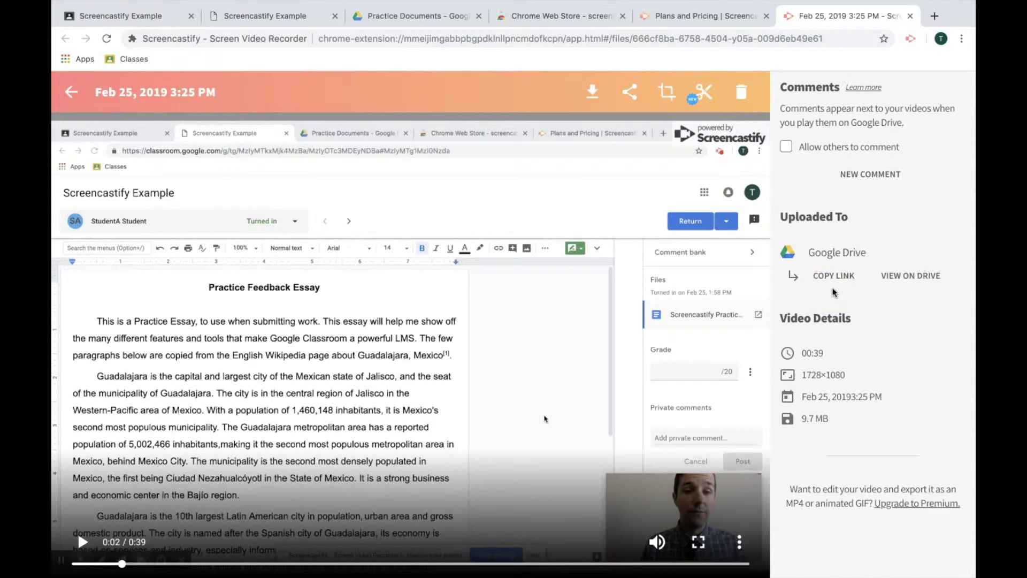
left_click(832, 279)
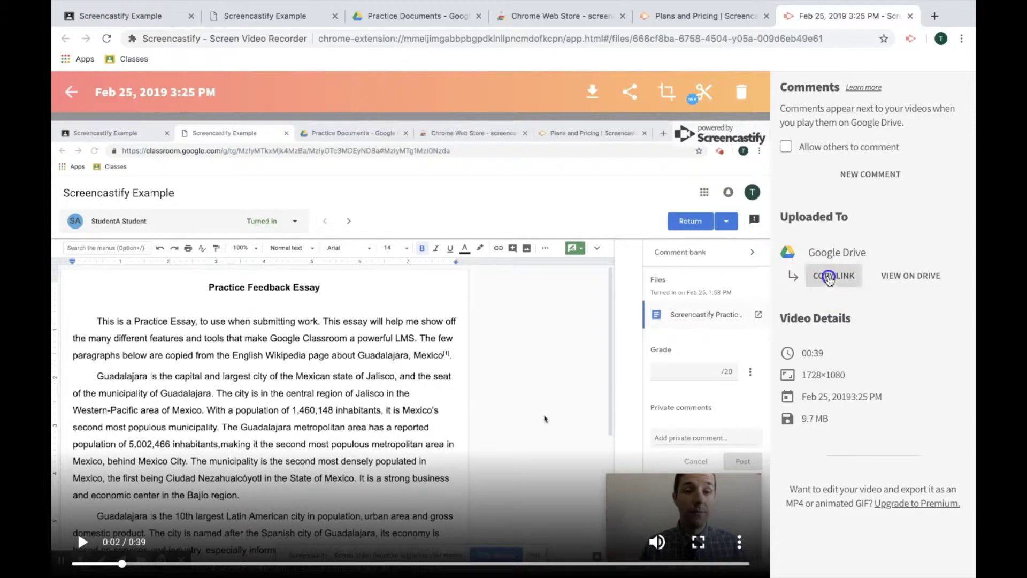
left_click(249, 20)
left_click(913, 404)
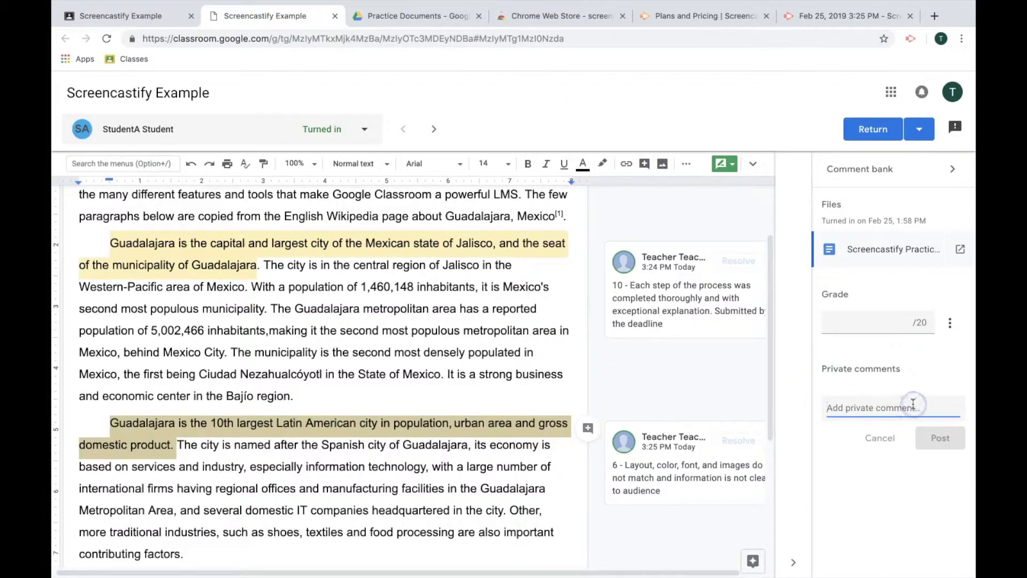
key("super+v")
left_click(938, 475)
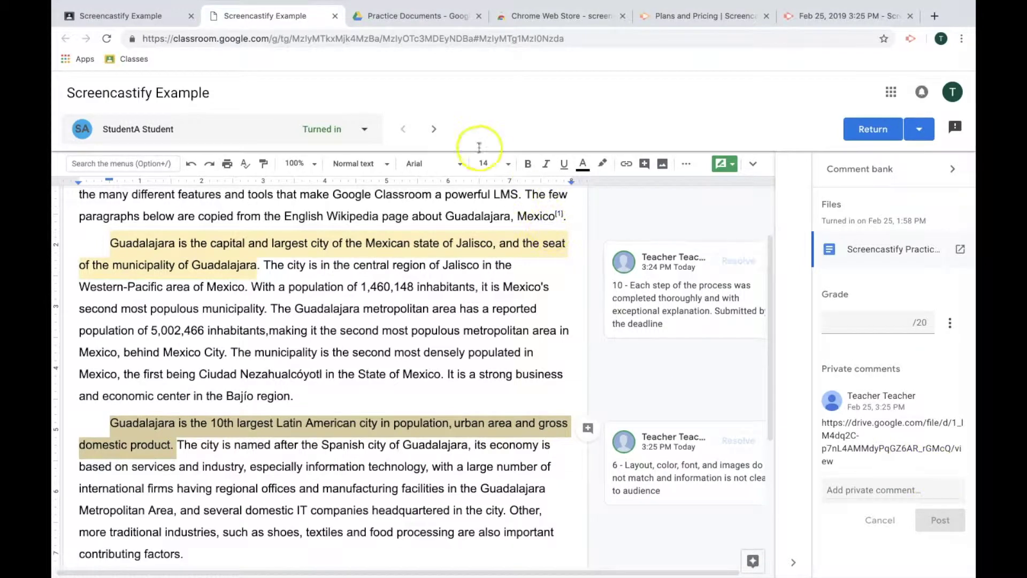
left_click(435, 130)
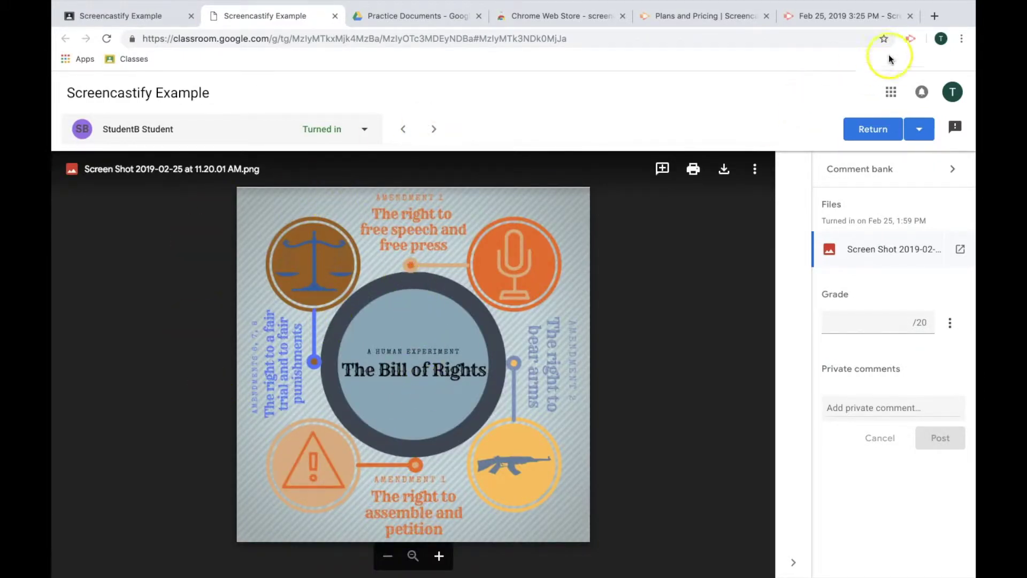
Start another Desktop recording with webcam, sharing the entire screen over the Bill of Rights screenshot
left_click(913, 40)
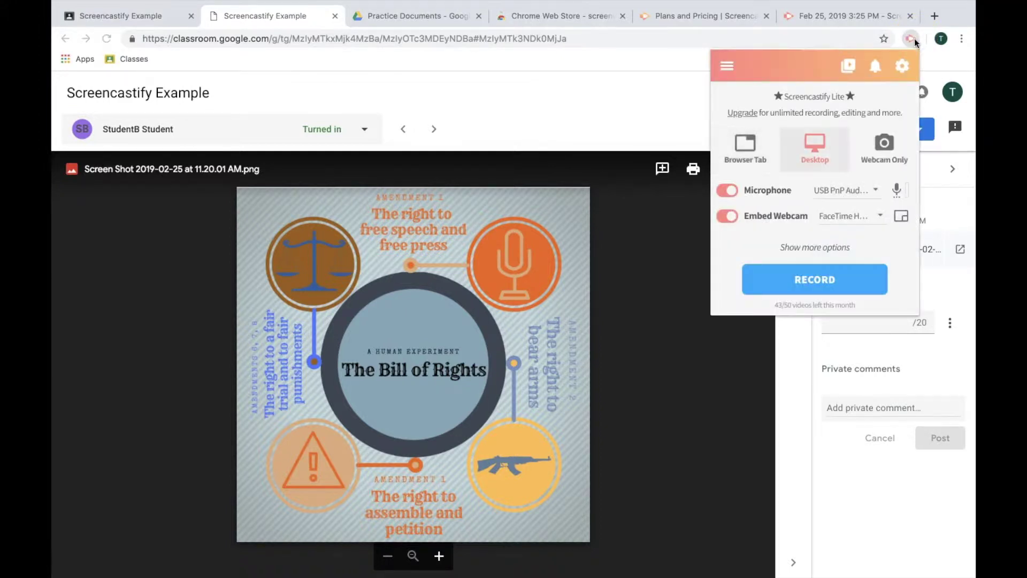
left_click(795, 279)
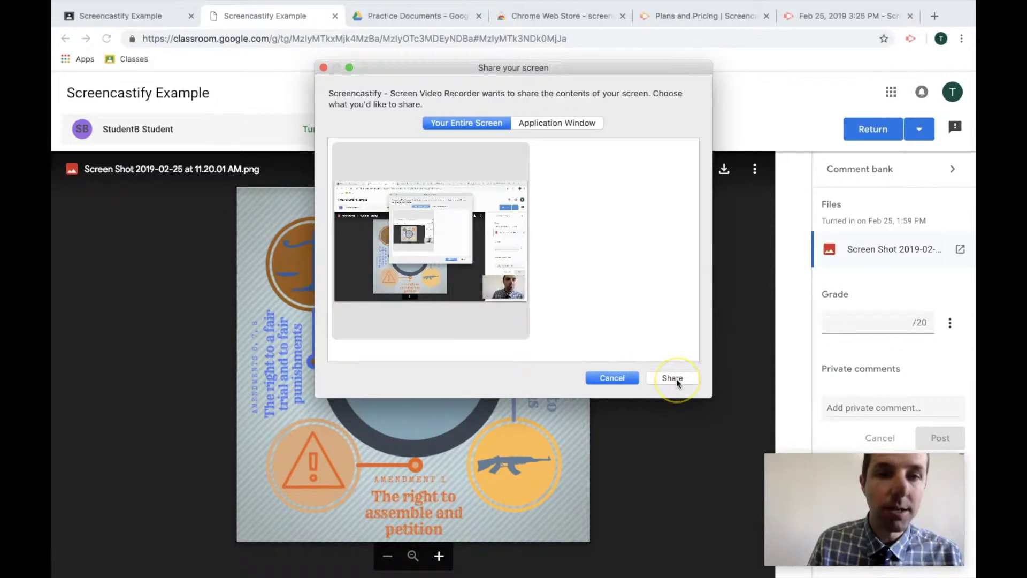
left_click(673, 378)
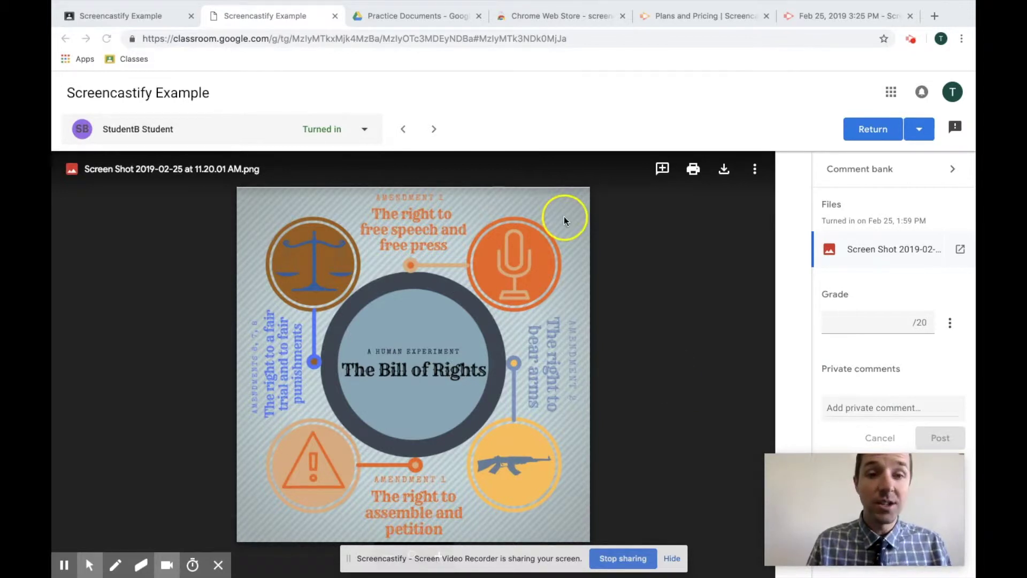
Circle the poster's warning icon with the blue Screencastify pen
left_click(113, 567)
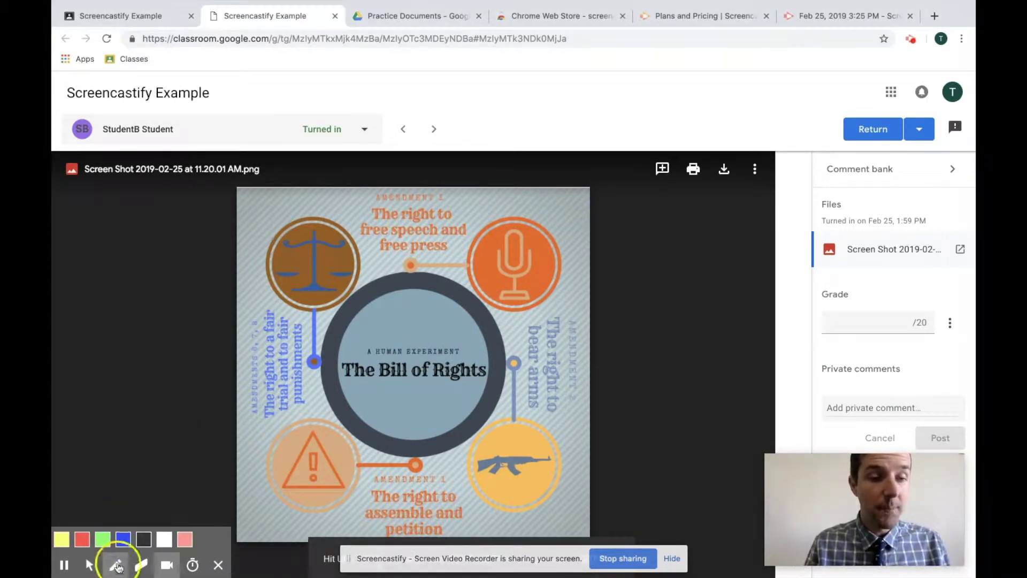
left_click(123, 540)
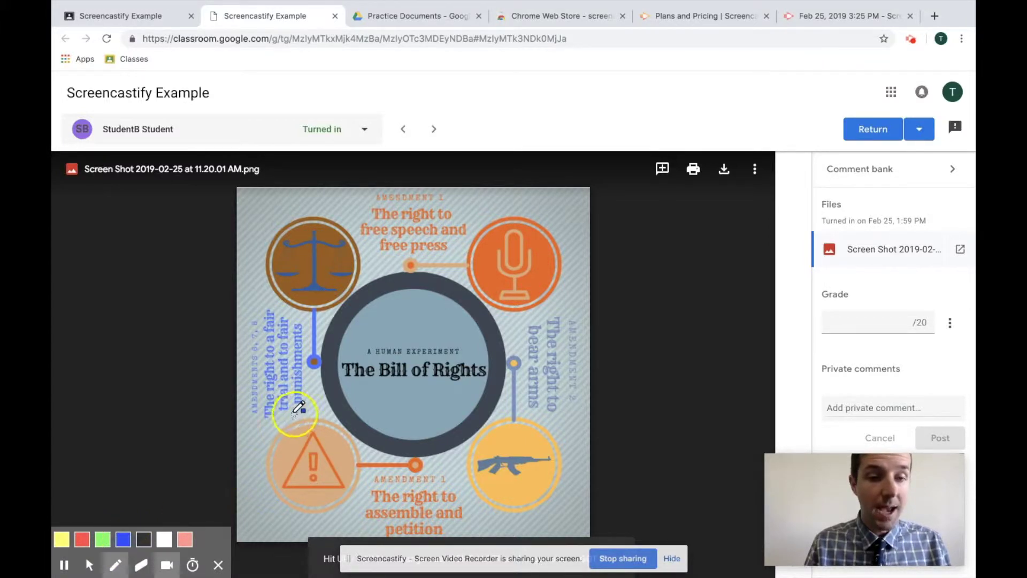
mouse_move(294, 410)
left_mouse_down()
mouse_move(260, 478)
mouse_move(295, 517)
mouse_move(333, 514)
mouse_move(365, 480)
mouse_move(345, 426)
mouse_move(293, 406)
left_mouse_up()
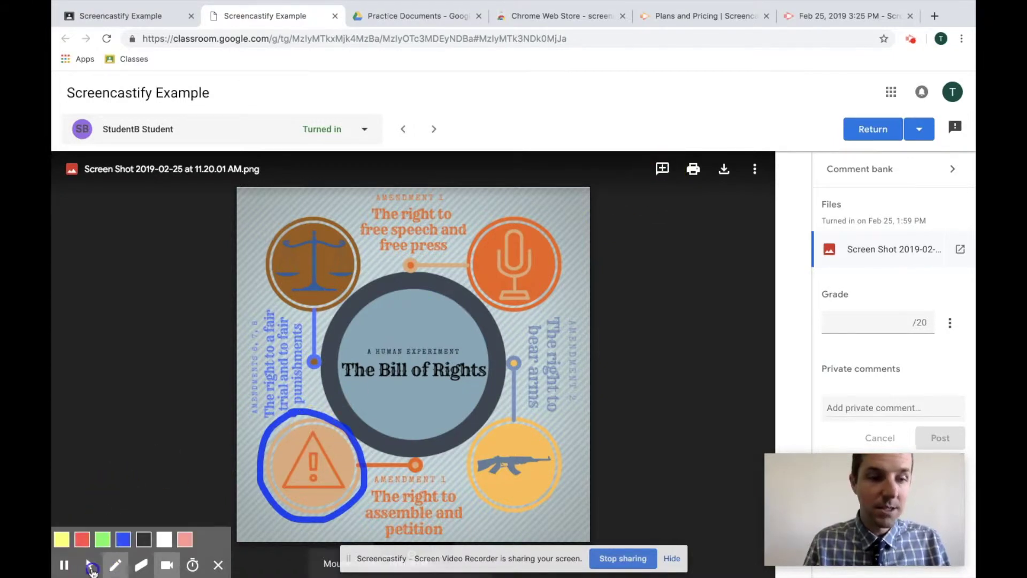
left_click(90, 564)
Add the #10 comment-bank note on the microphone area, then erase part of the blue circle
left_click(665, 169)
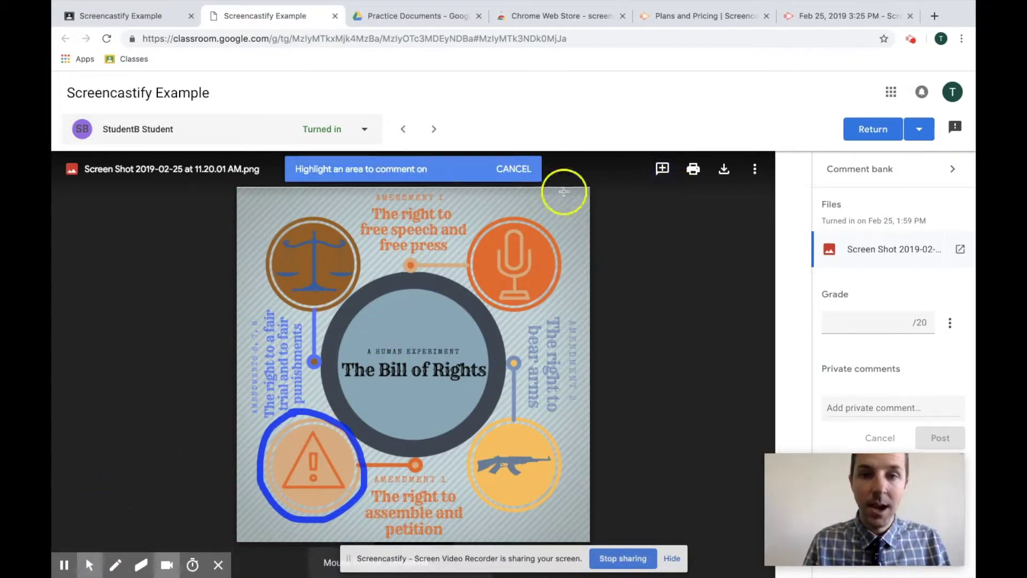
left_click_drag(483, 228, 553, 294)
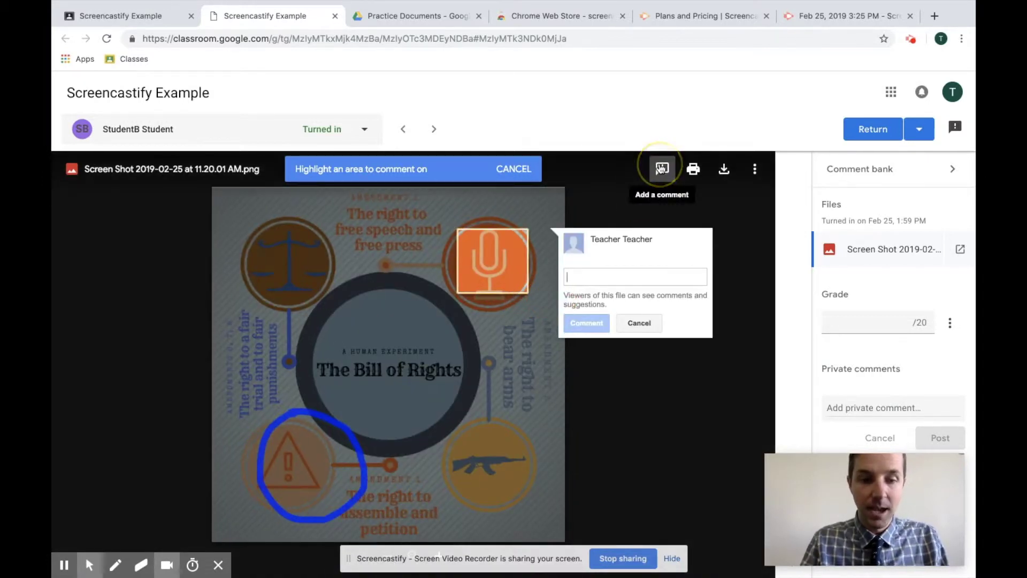
type("#10")
left_click(583, 305)
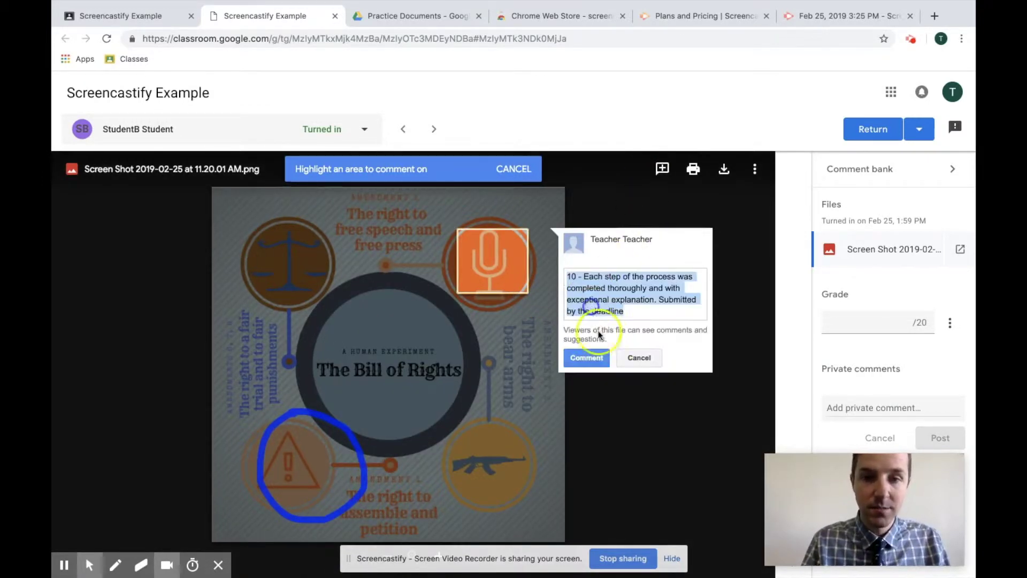
left_click(588, 358)
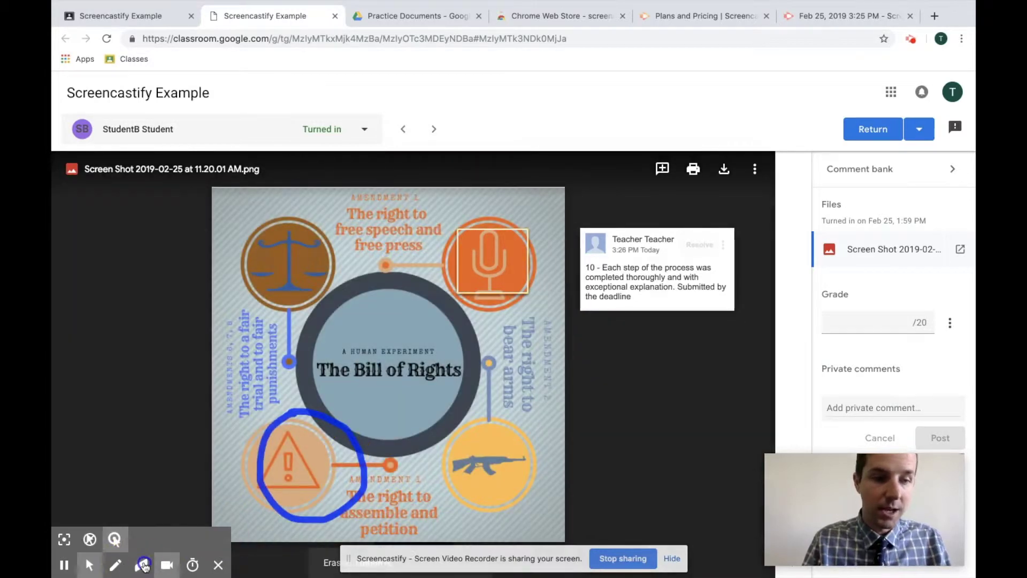
left_click(140, 565)
mouse_move(260, 508)
left_mouse_down()
mouse_move(289, 499)
mouse_move(248, 476)
mouse_move(239, 499)
left_mouse_up()
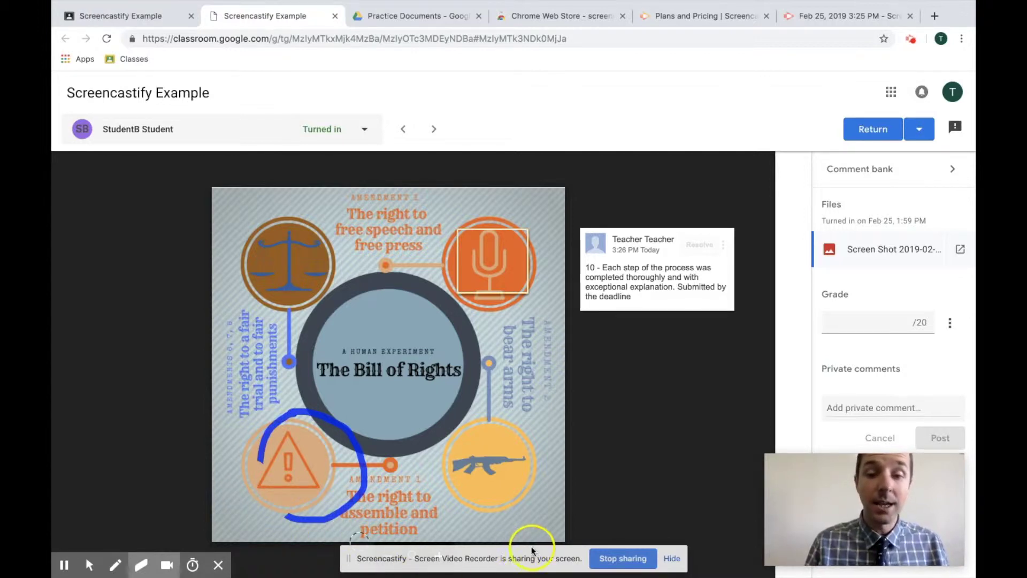
Stop recording, post the video's Drive link as a private comment, and switch to the student's window
left_click(621, 558)
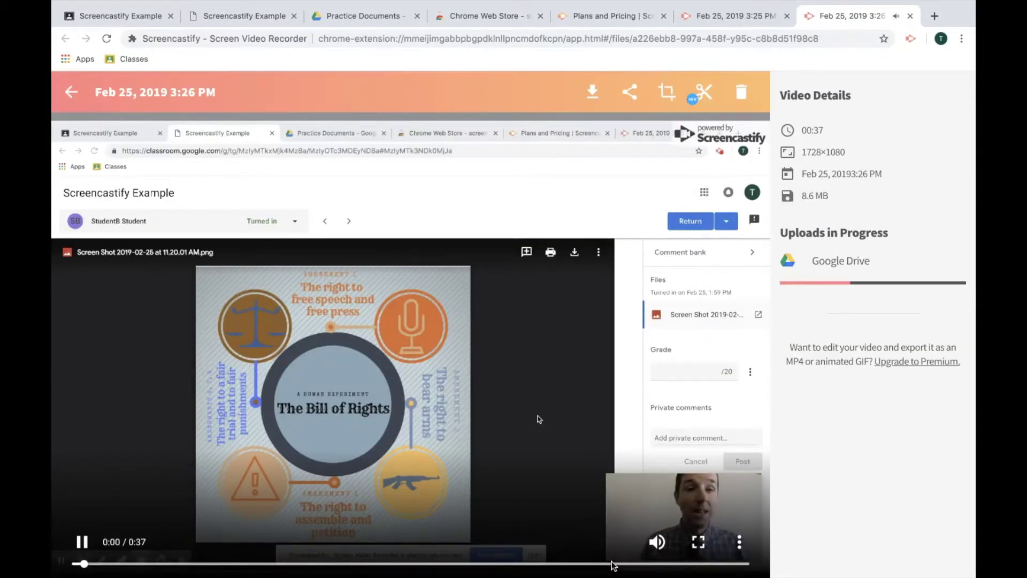
left_click(576, 494)
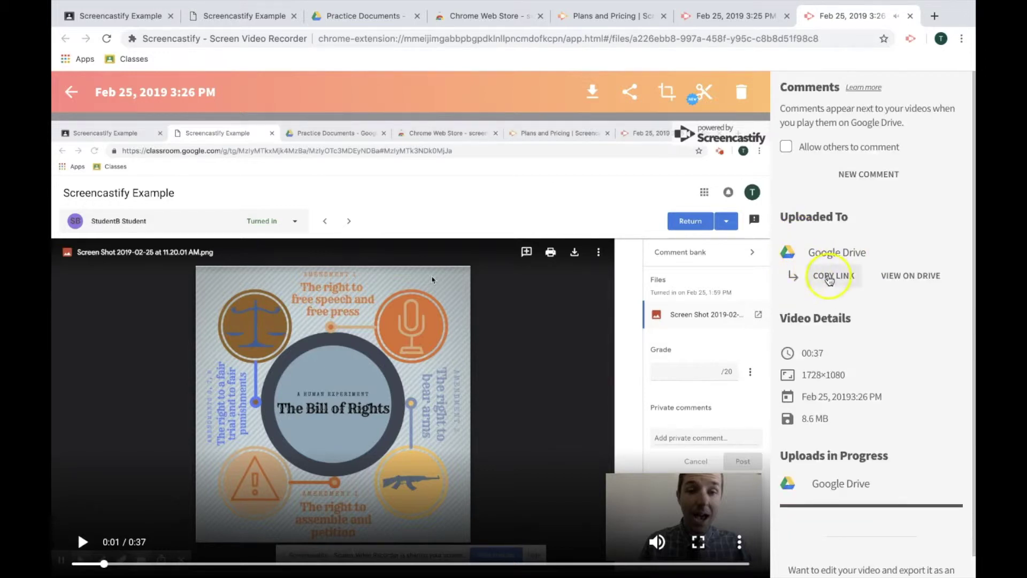
left_click(830, 275)
left_click(230, 13)
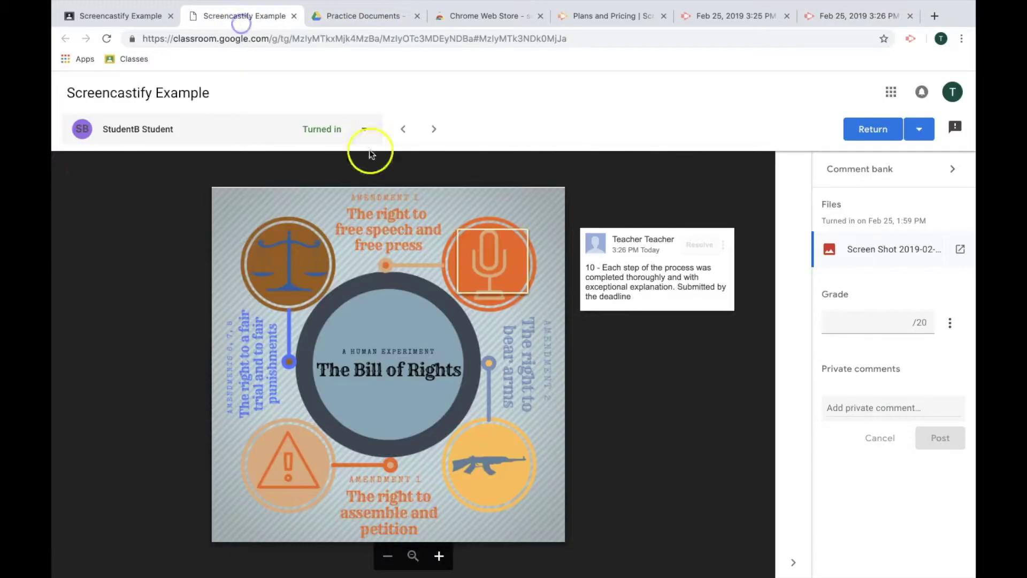
left_click(825, 409)
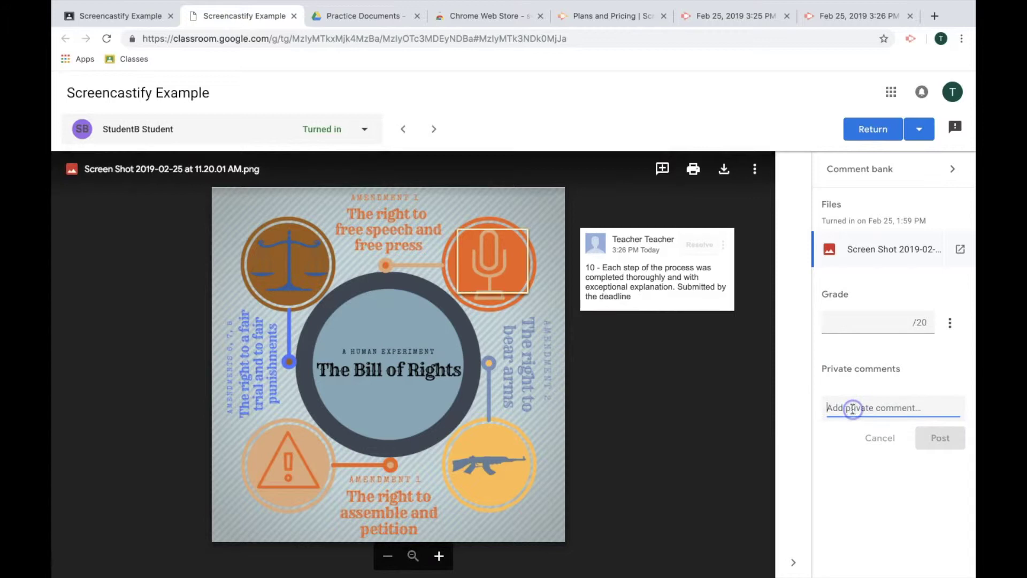
key("super+v")
left_click(935, 462)
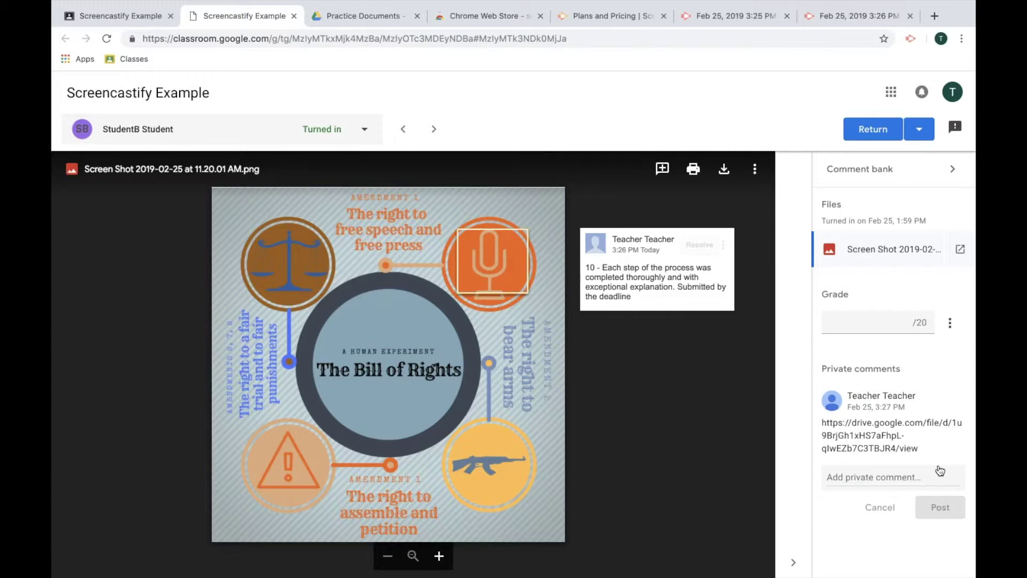
key("ctrl+Right")
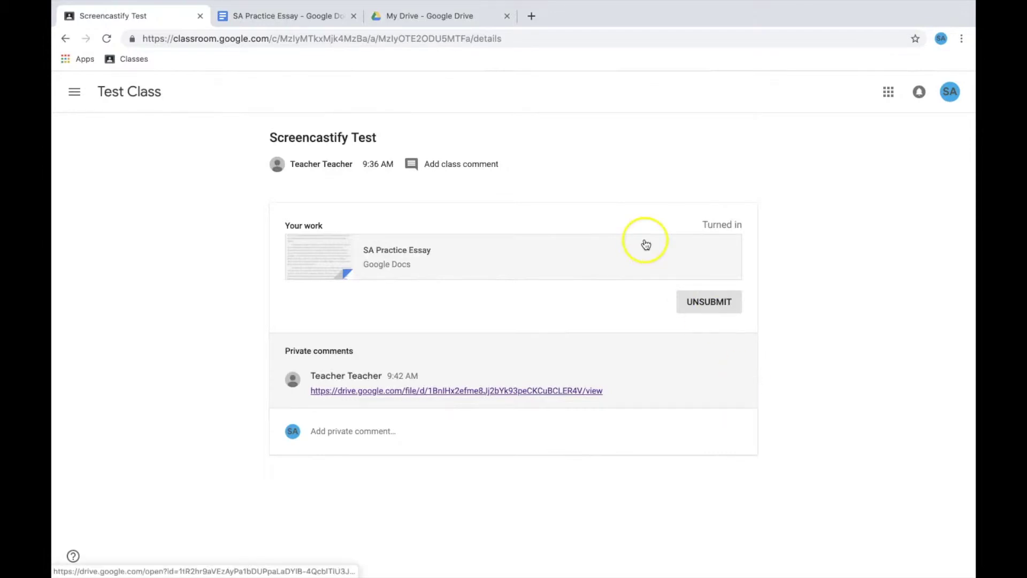
Play the feedback webm in Drive from the private-comment link, then pause it
left_click(410, 391)
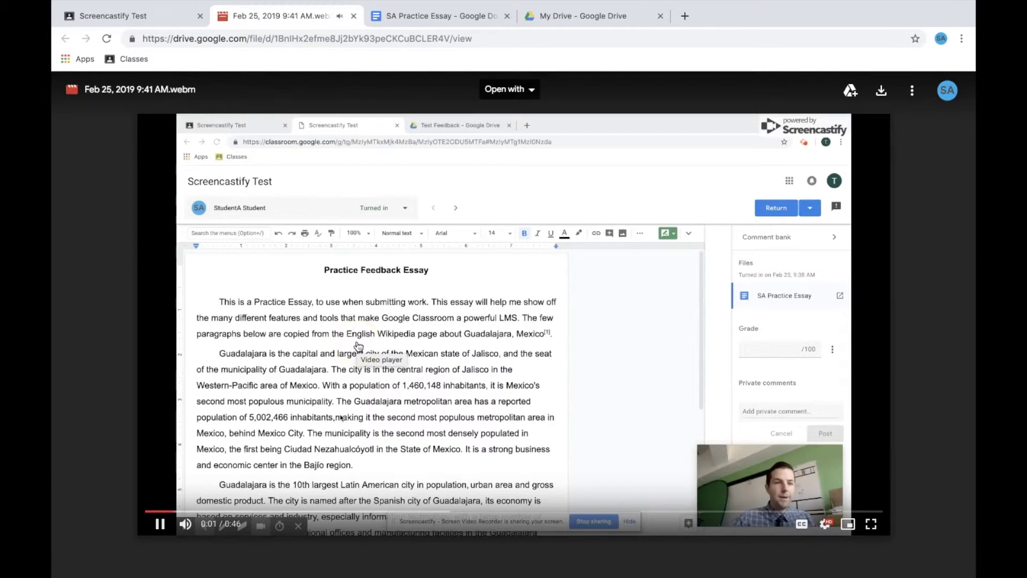
left_click(267, 346)
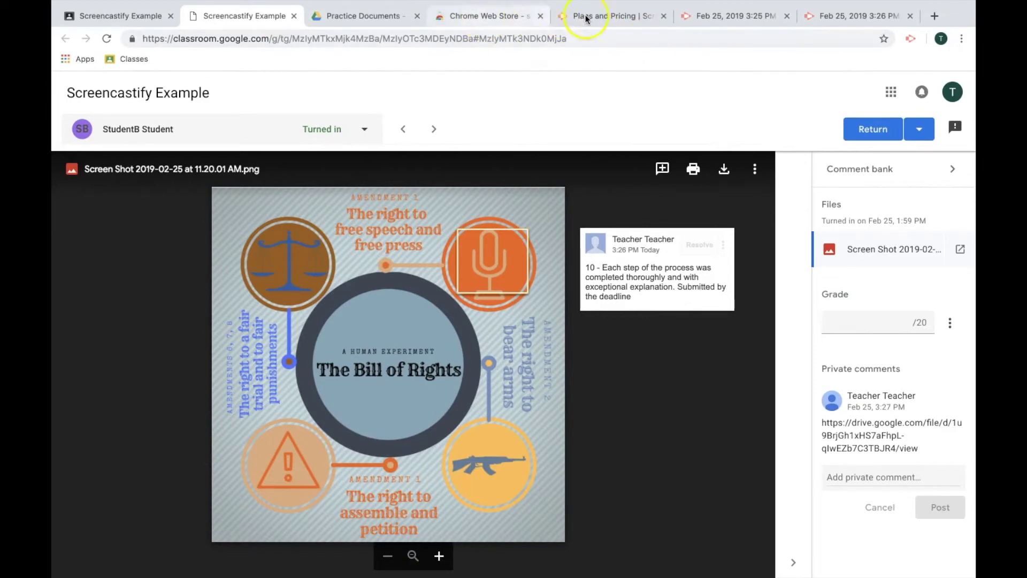
Show Screencastify's pricing page and scroll to the free Lite and $24/year Premium feature lists
left_click(602, 14)
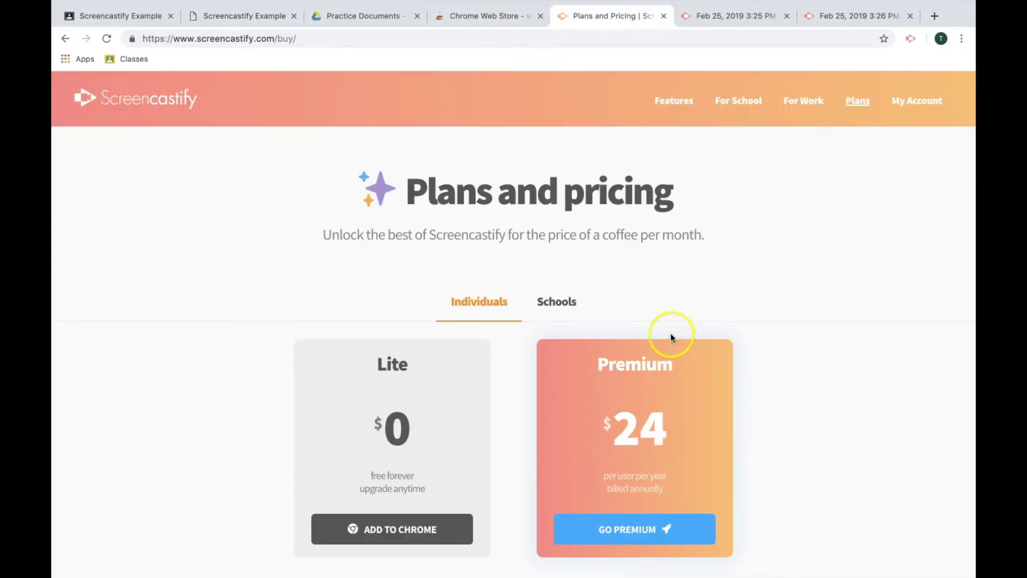
scroll(746, 358, "down", 4)
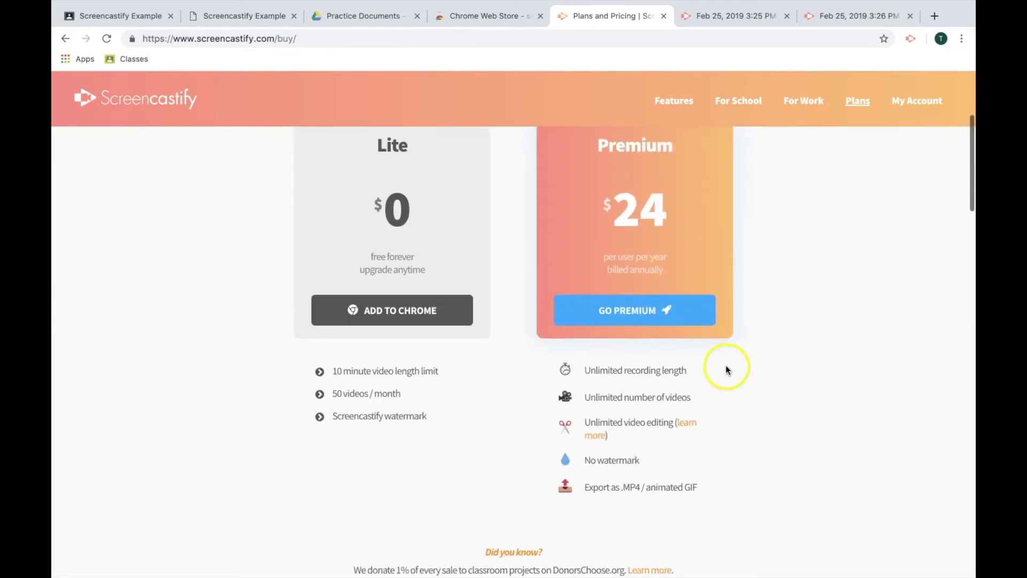